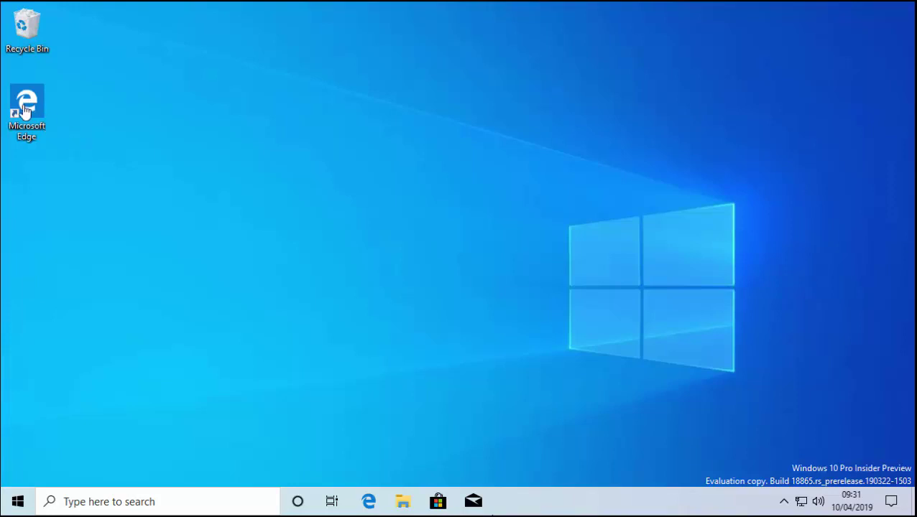
Step: Launch legacy Edge and go to microsoftedgeinsider.com by accepting the 'microsoftedg' completion
double_click(27, 107)
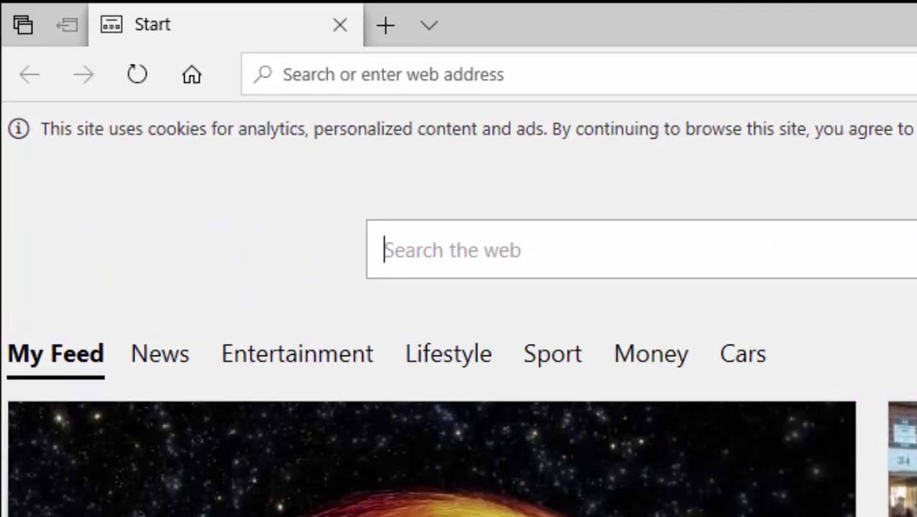
click(319, 68)
text(micro)
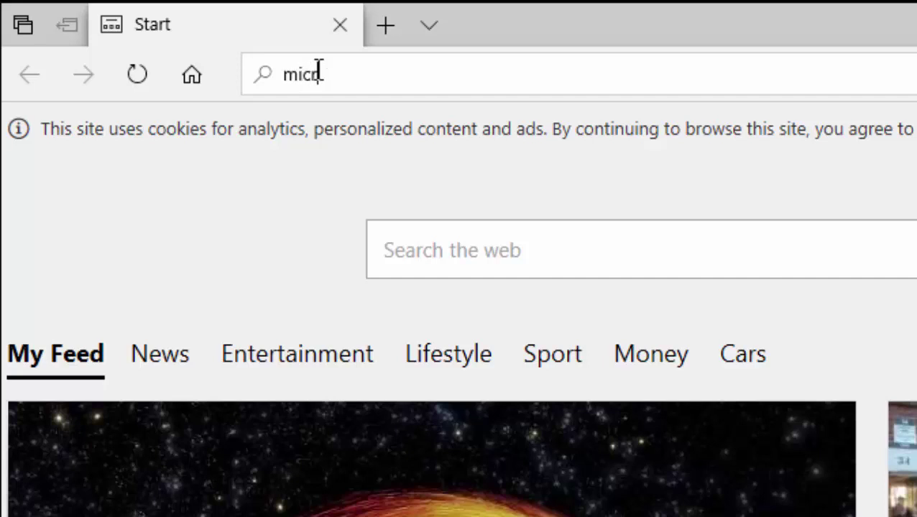
text(softedg)
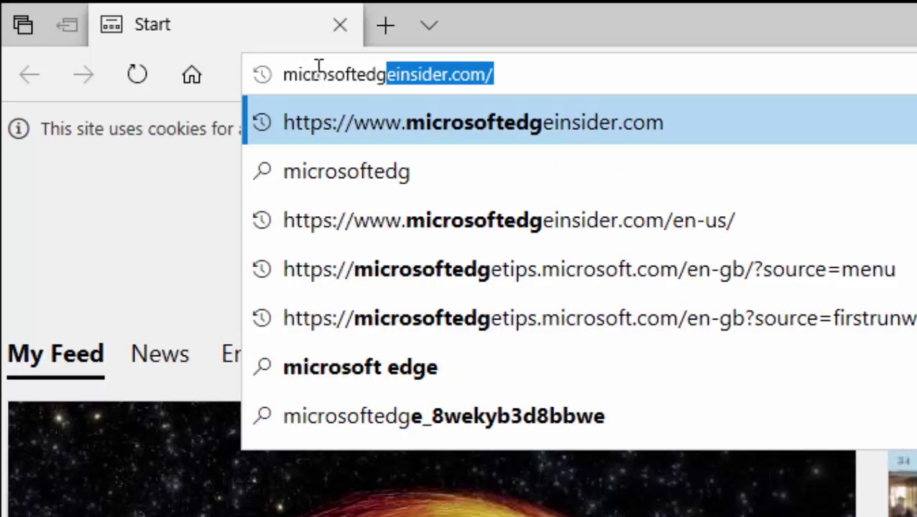
key(Right)
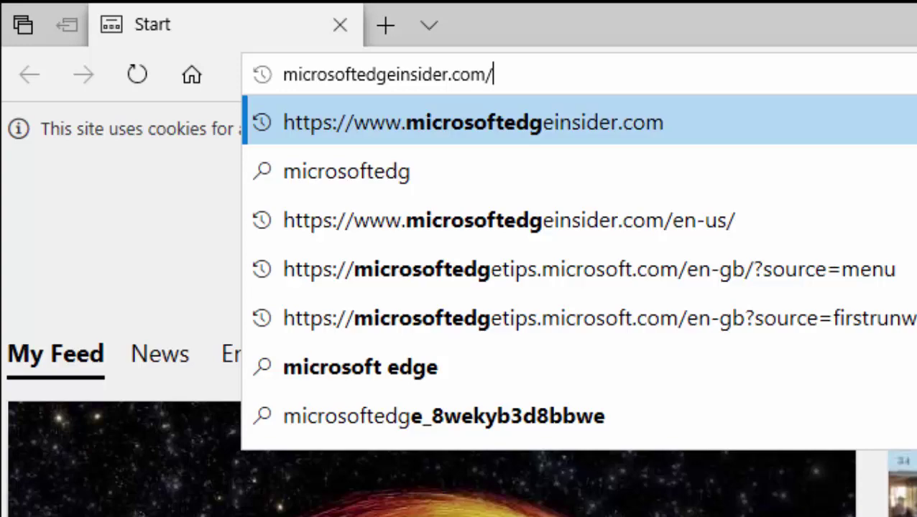
key(Return)
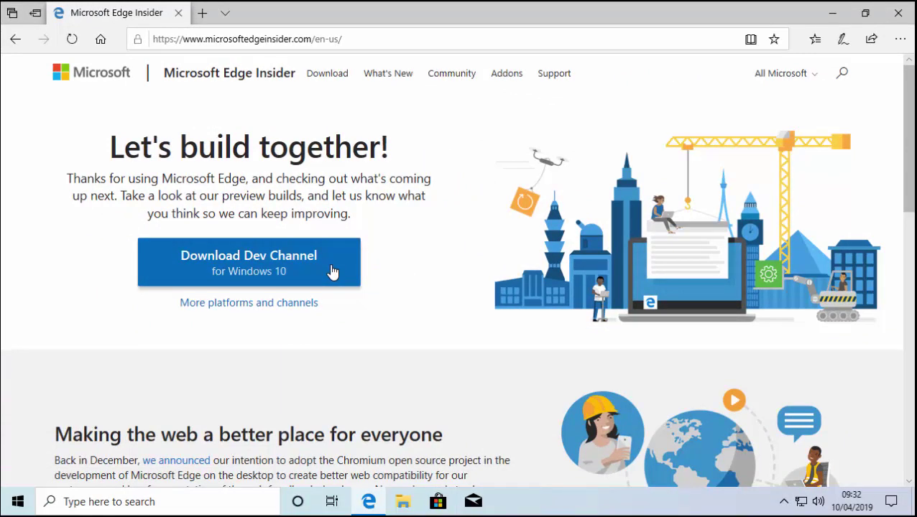
Step: Accept the Dev Channel licence terms and save MicrosoftEdgeSetup.exe (1.5 MB)
click(331, 270)
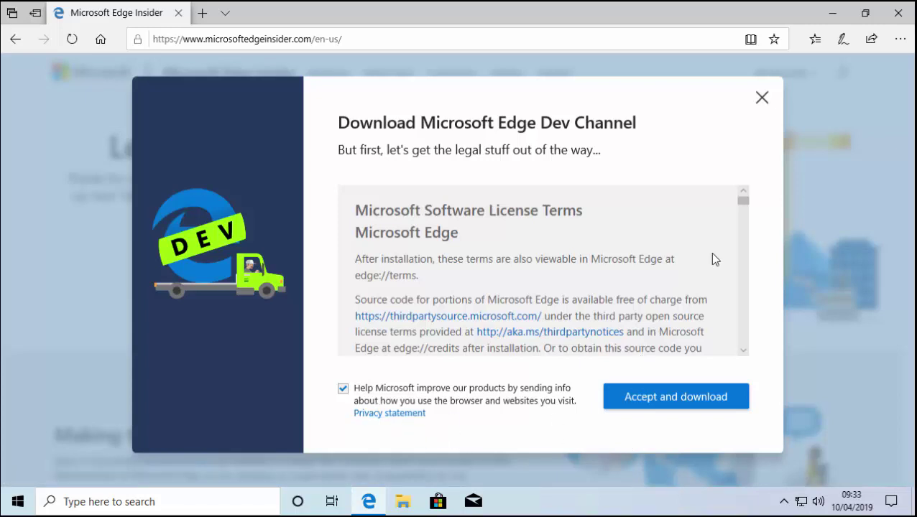
drag(743, 199, 742, 373)
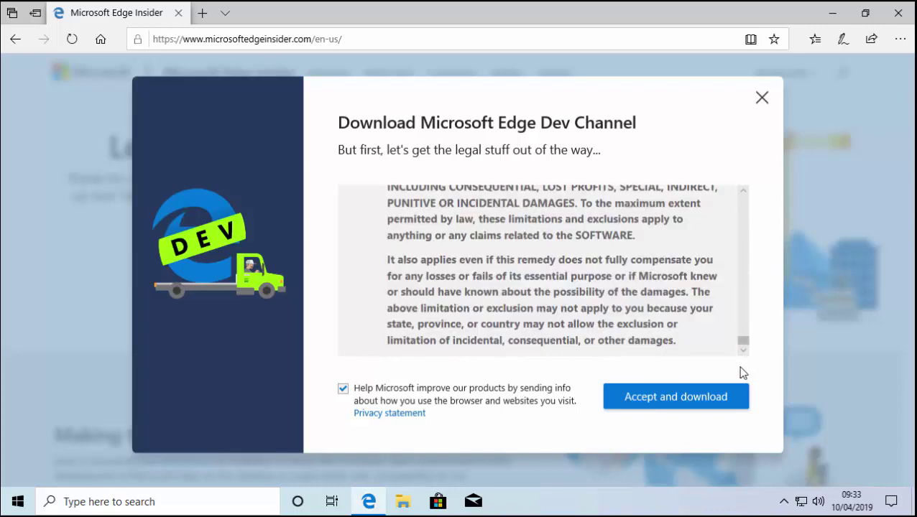
click(664, 408)
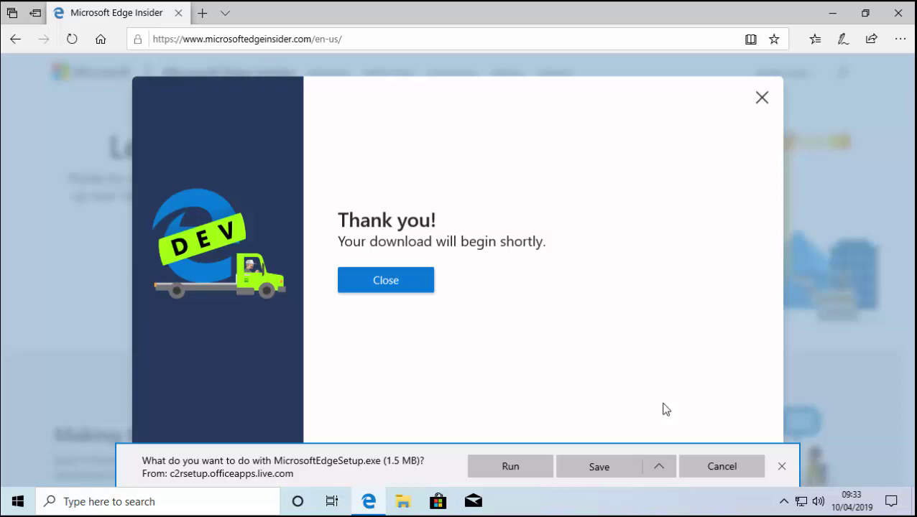
click(622, 473)
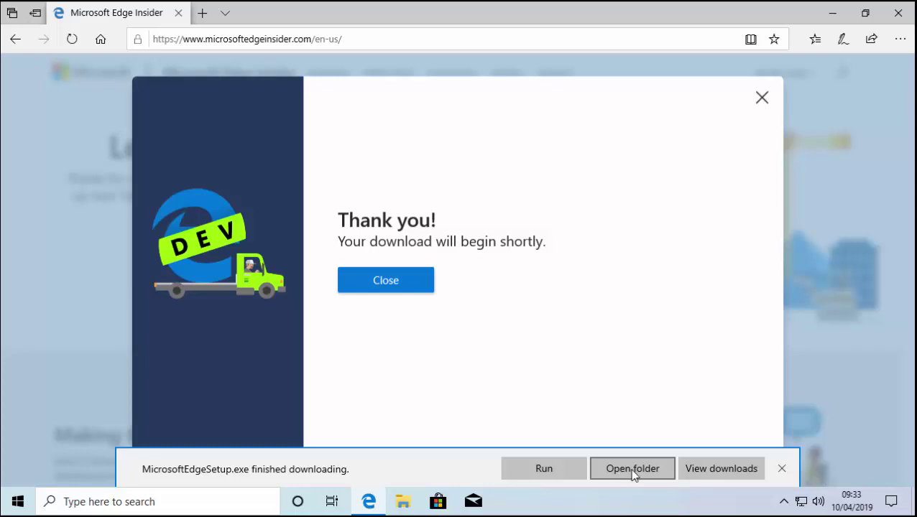
Step: Show MicrosoftEdgeSetup in the Downloads folder and close the legacy Edge window
click(633, 474)
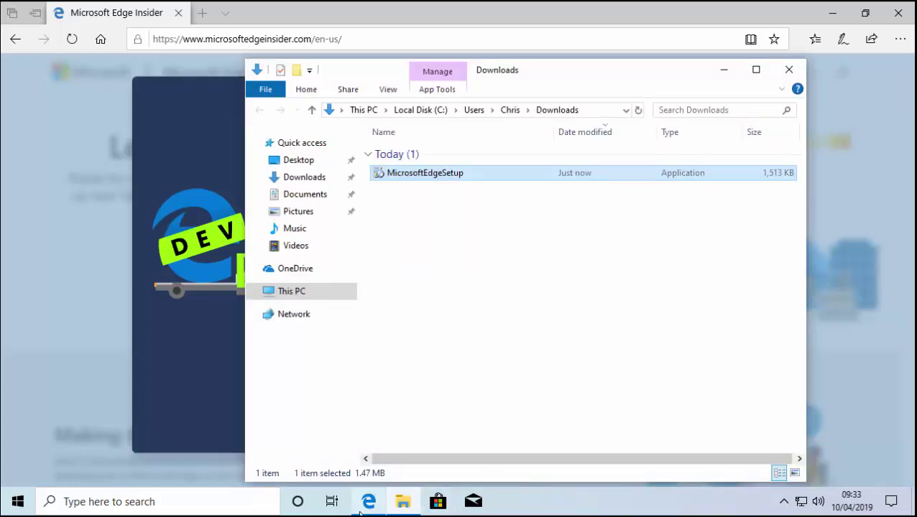
mouse_move(364, 506)
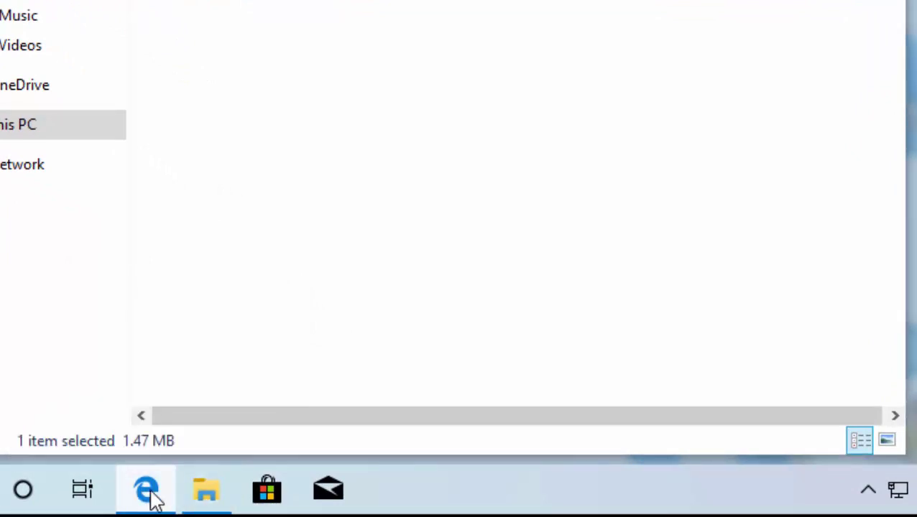
right_click(150, 493)
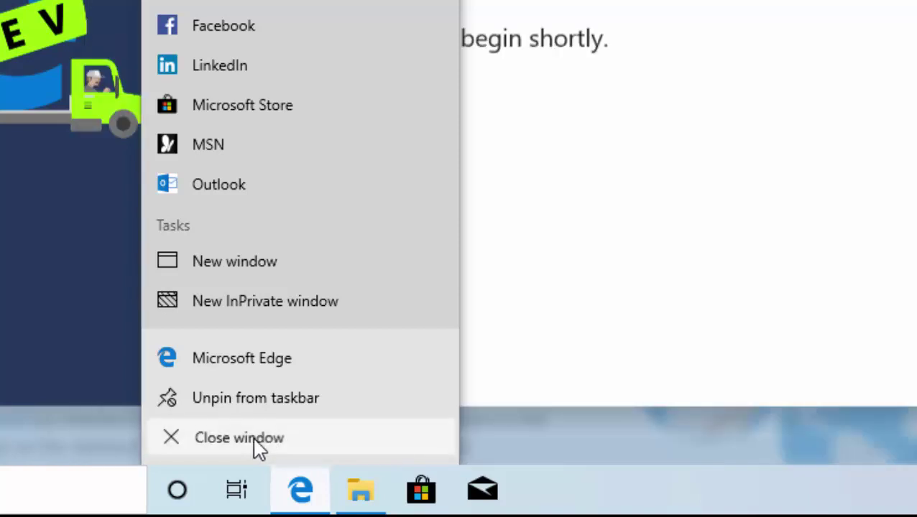
click(259, 441)
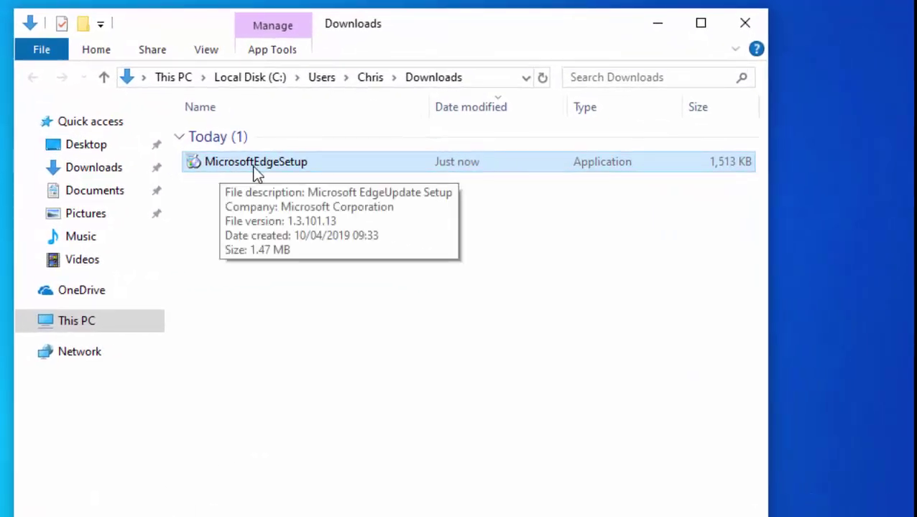
Step: Run MicrosoftEdgeSetup as administrator and approve the User Account Control prompt
right_click(321, 166)
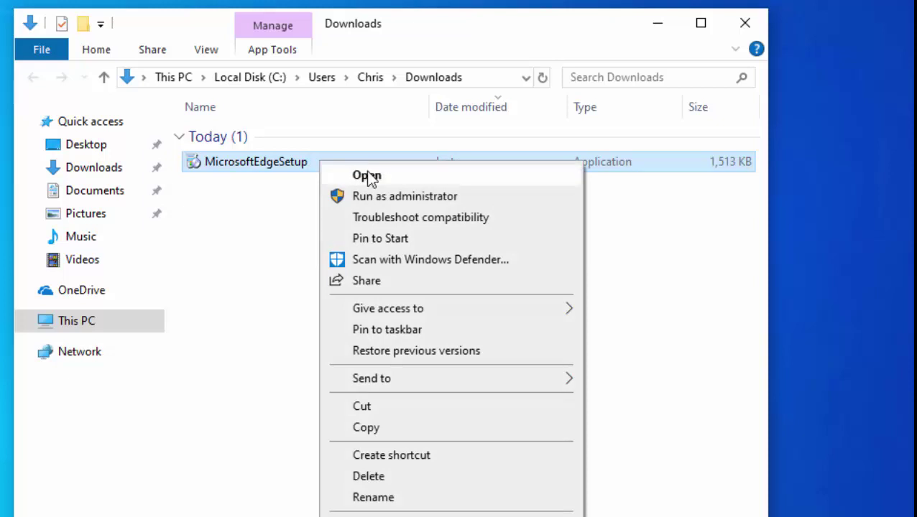
click(467, 203)
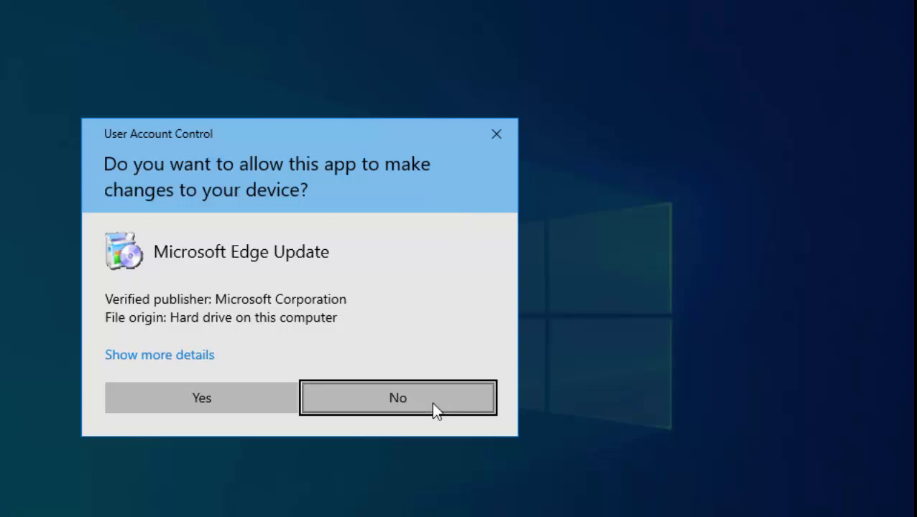
click(239, 402)
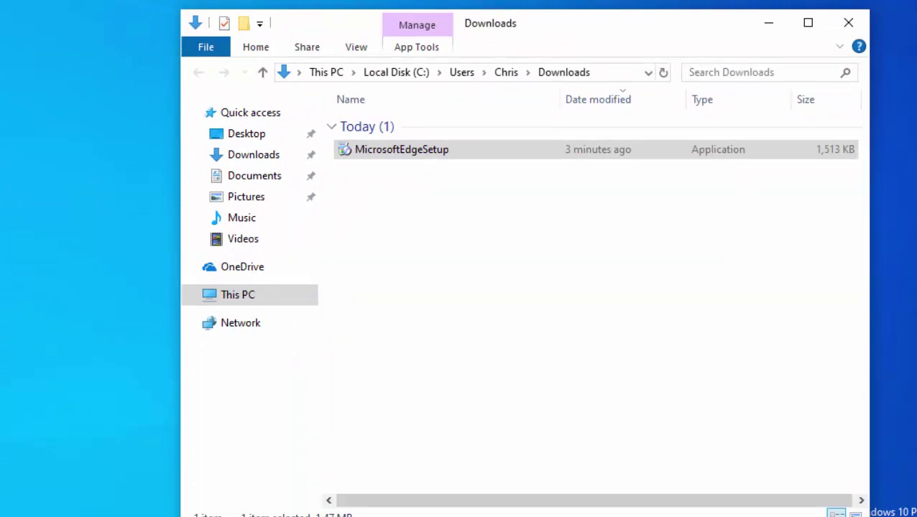
Step: Close File Explorer and keep Microsoft Edge as the source in Customize import and sync
click(849, 24)
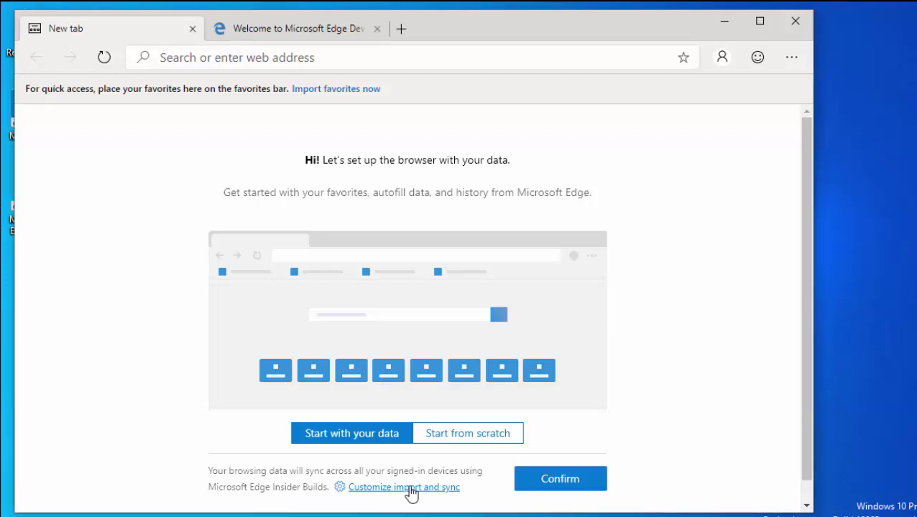
click(410, 488)
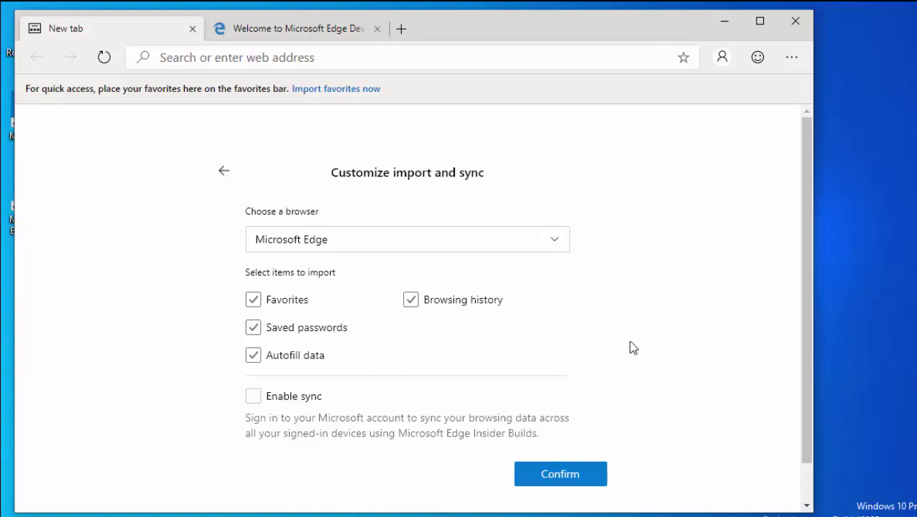
click(559, 253)
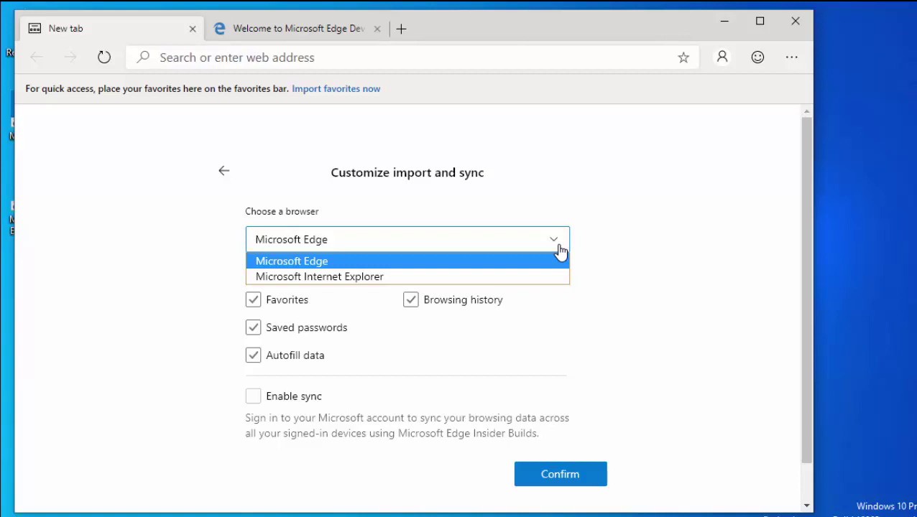
click(368, 258)
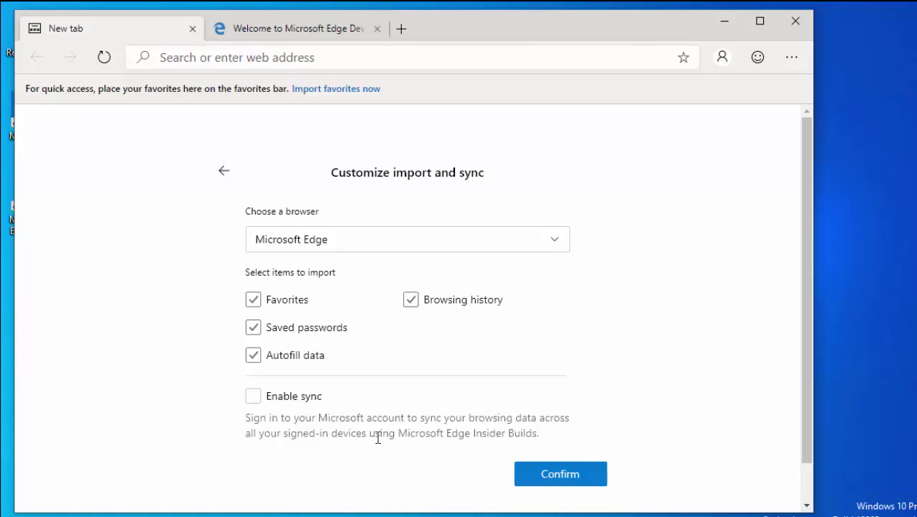
Step: Confirm the import settings, compare the layouts, and finish with the Inspirational new-tab layout
click(552, 475)
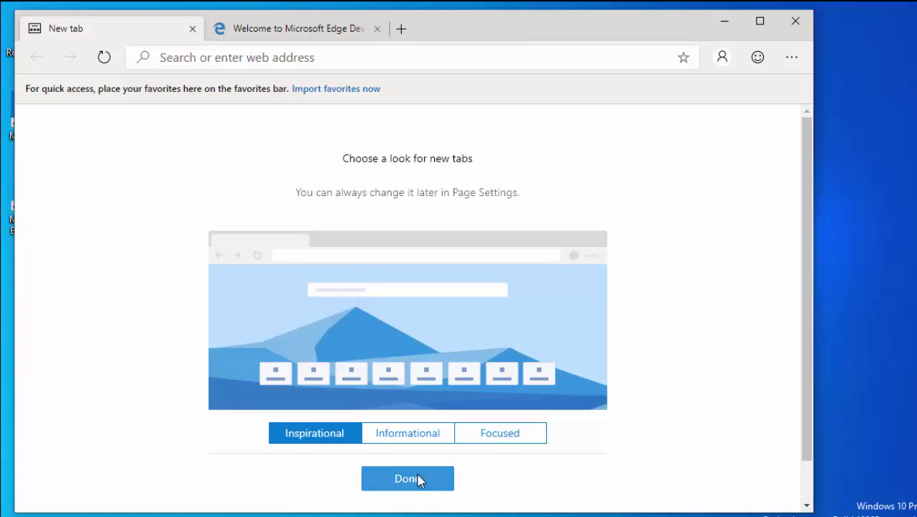
click(412, 435)
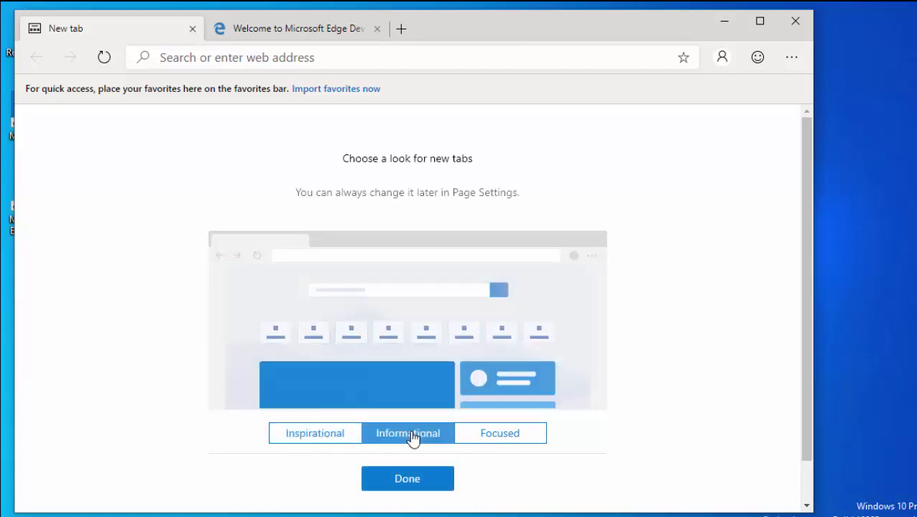
click(498, 436)
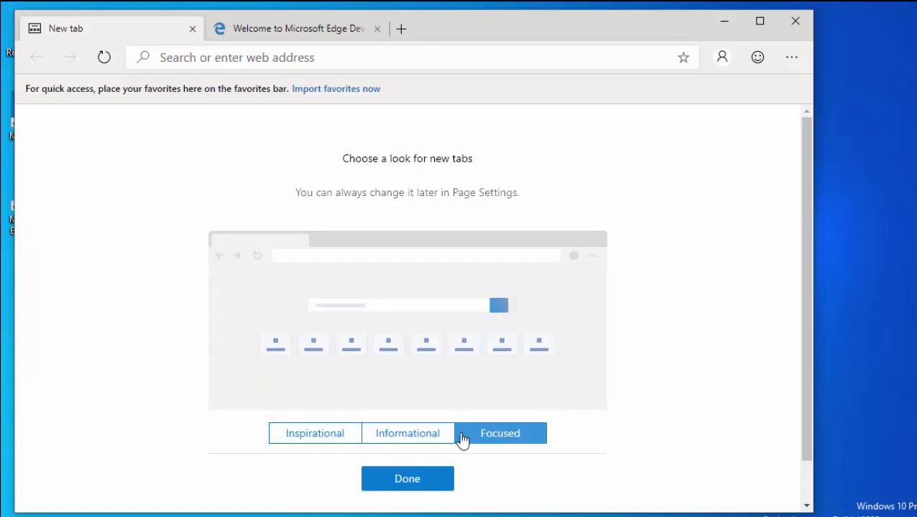
click(424, 436)
click(320, 436)
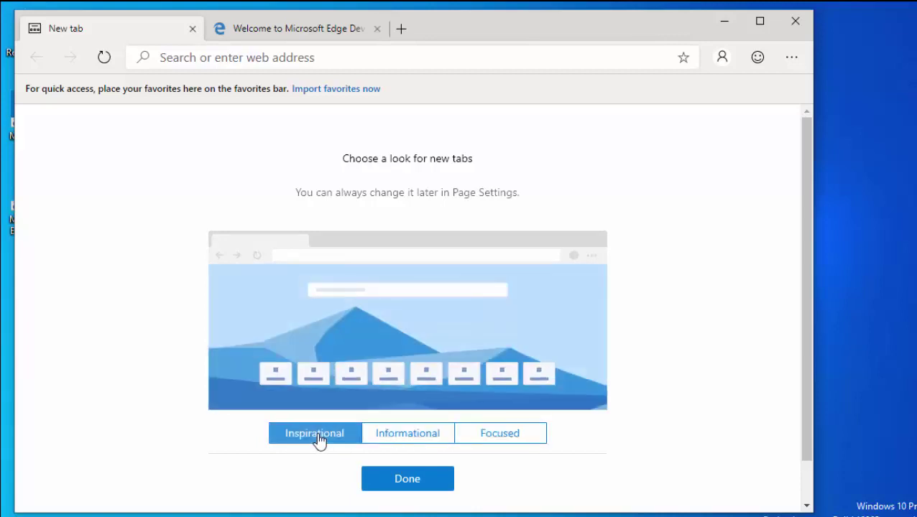
click(396, 439)
click(493, 439)
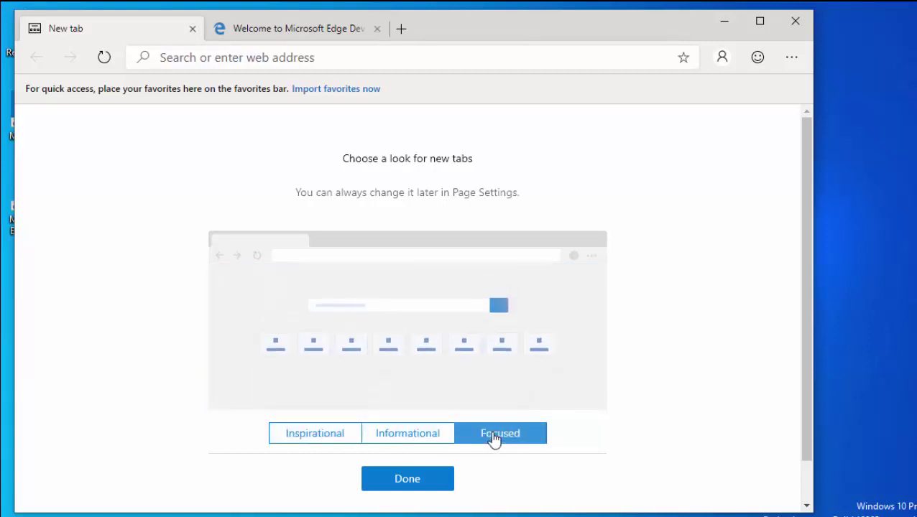
click(304, 435)
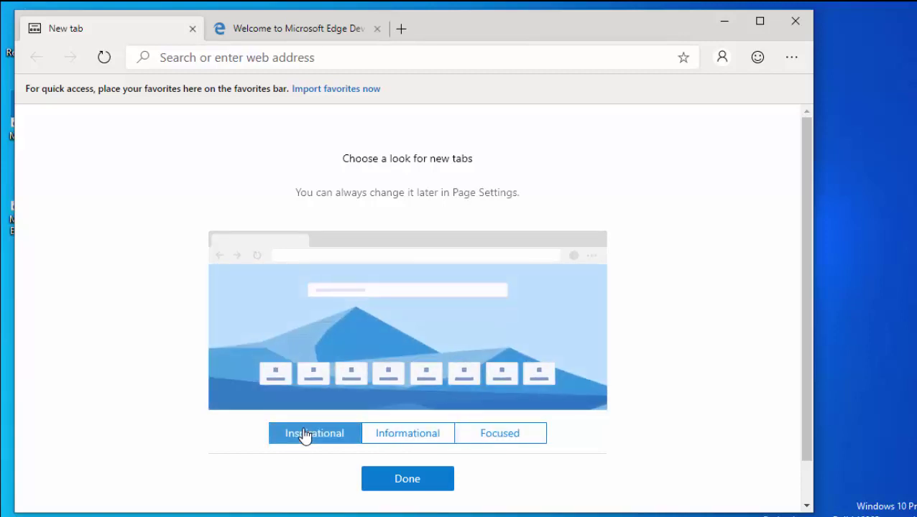
click(432, 480)
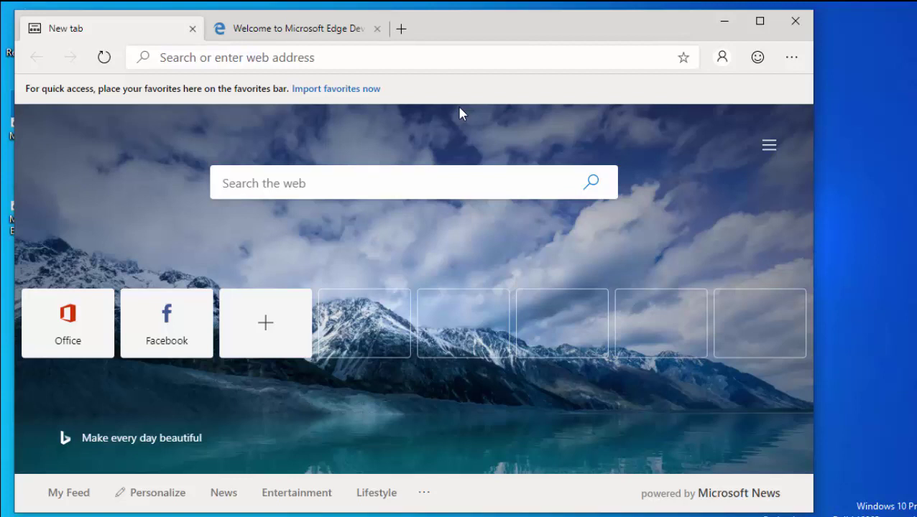
Step: Search for Adblock Plus and go from its official site to the Chrome Web Store page
click(290, 58)
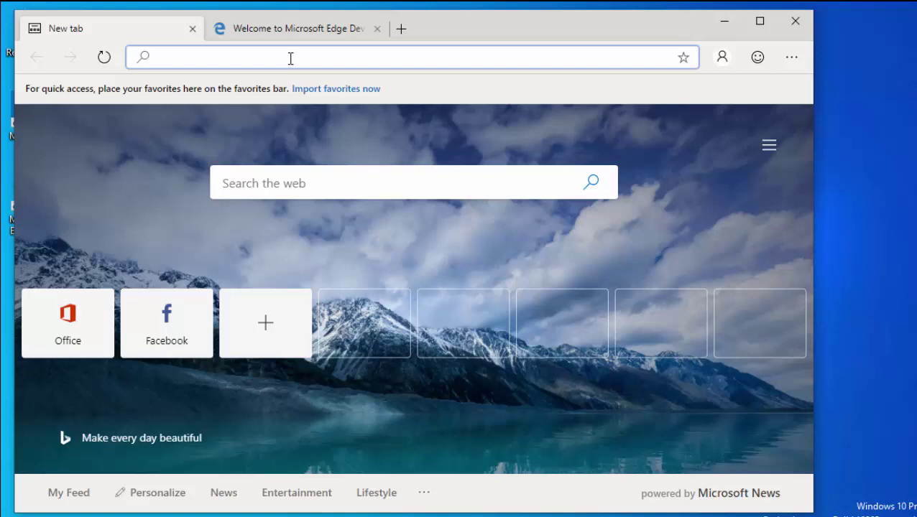
text(adbl)
text(ovk)
key(BackSpace)
key(BackSpace)
key(BackSpace)
text(ck)
key(BackSpace)
key(BackSpace)
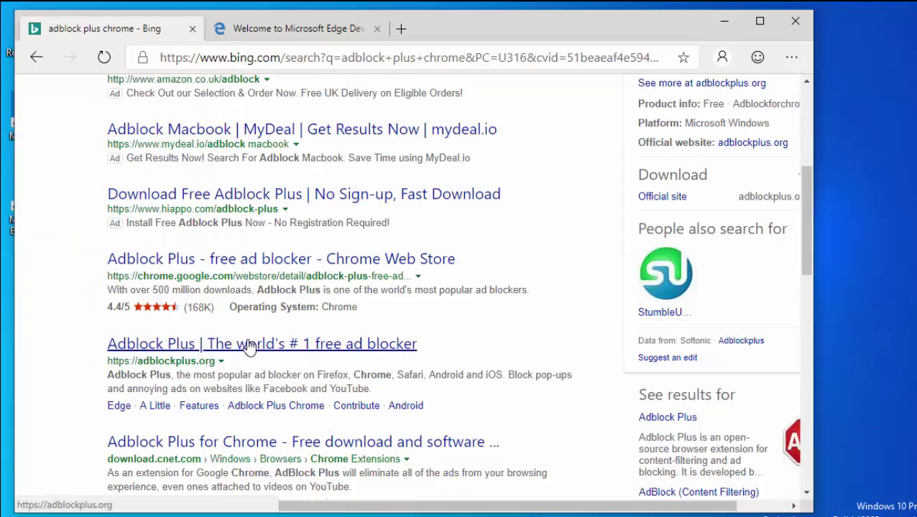
click(249, 346)
click(70, 460)
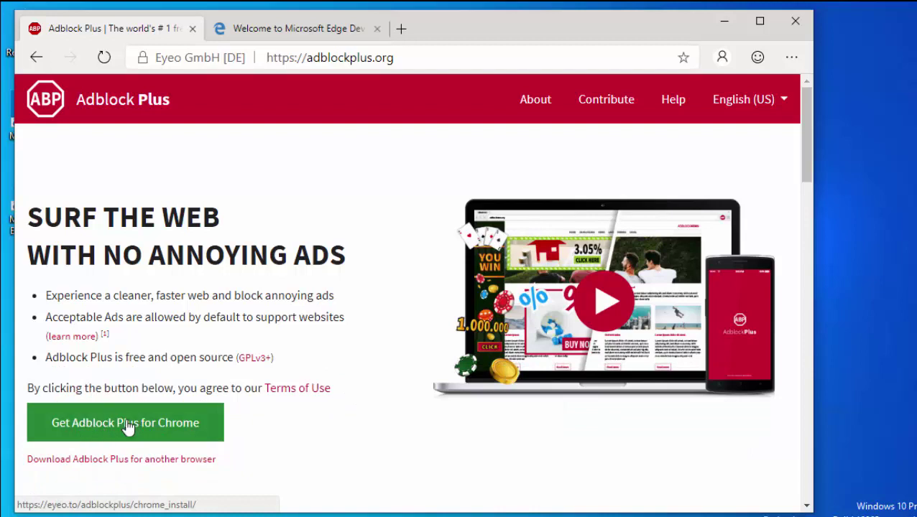
click(153, 425)
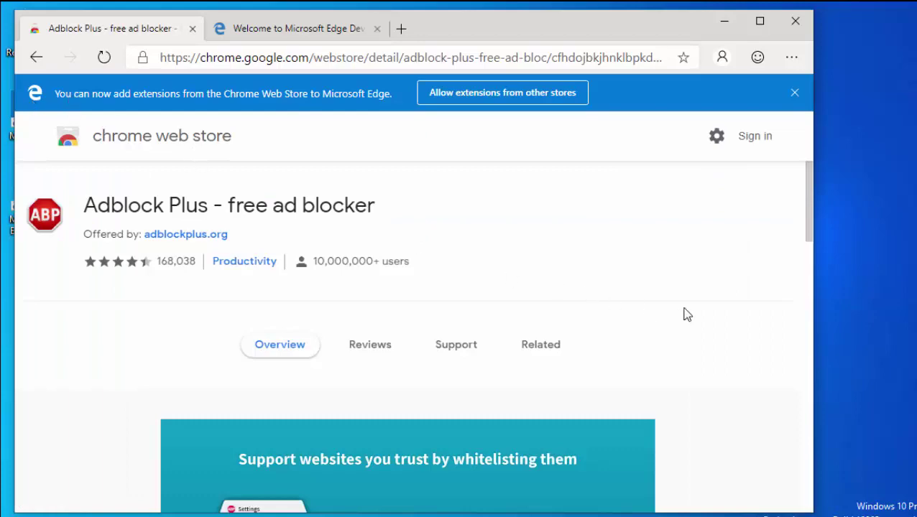
Step: Allow extensions from other stores and add the Adblock Plus extension to the browser
scroll(655, 374, down, 8)
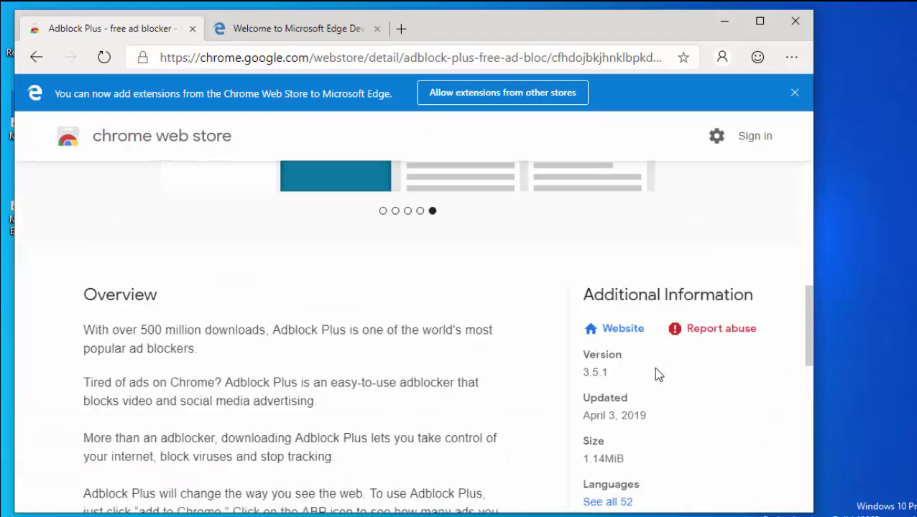
scroll(654, 374, up, 1)
scroll(654, 375, up, 7)
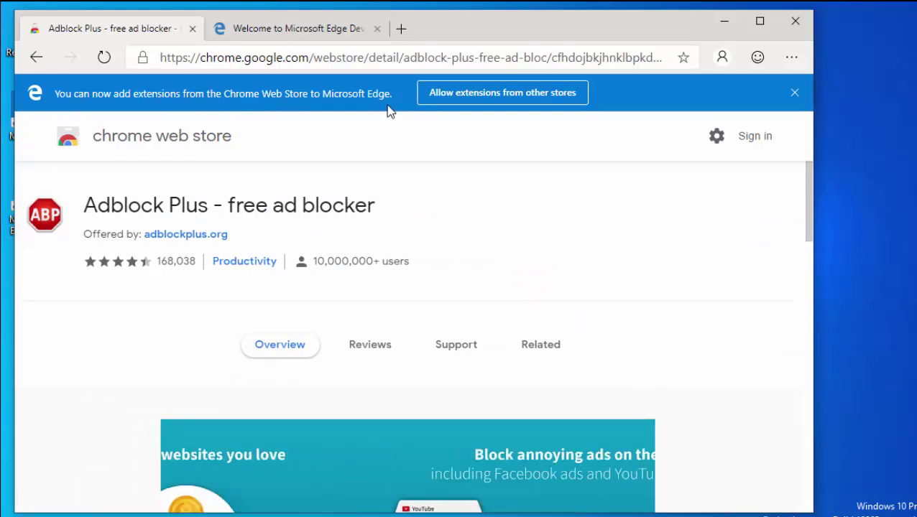
click(514, 97)
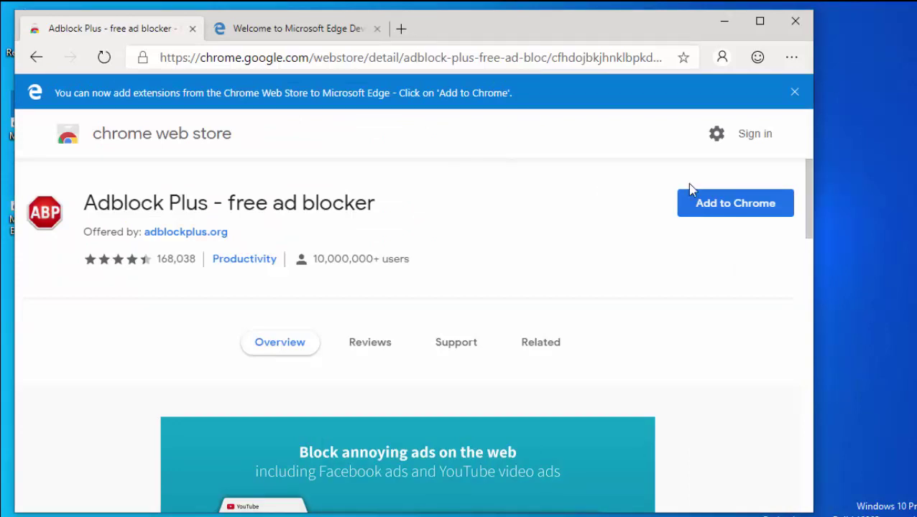
click(743, 209)
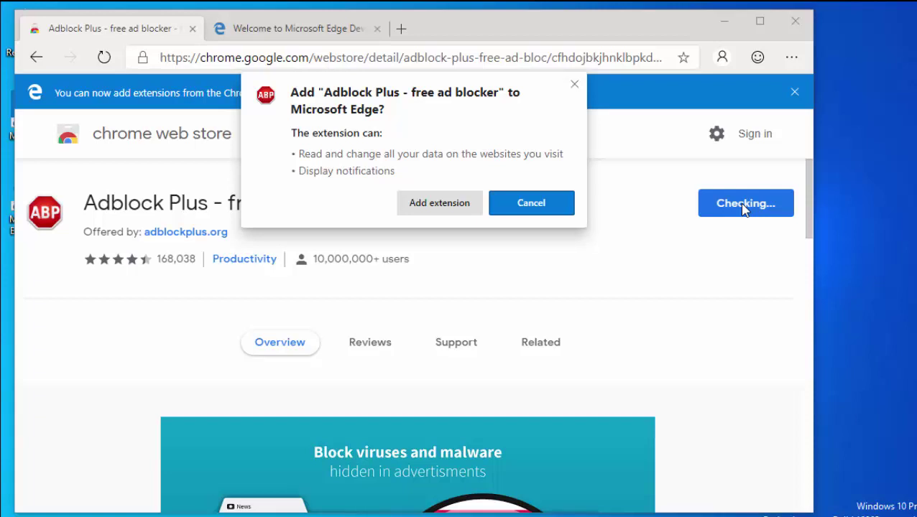
click(440, 208)
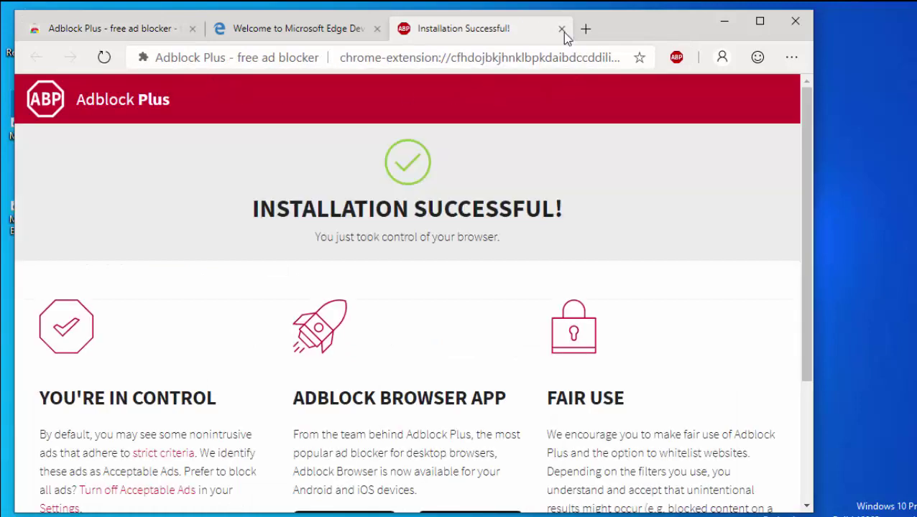
Step: Close the Adblock Plus success tab and browse the menu's Favorites, History and More tools
click(563, 32)
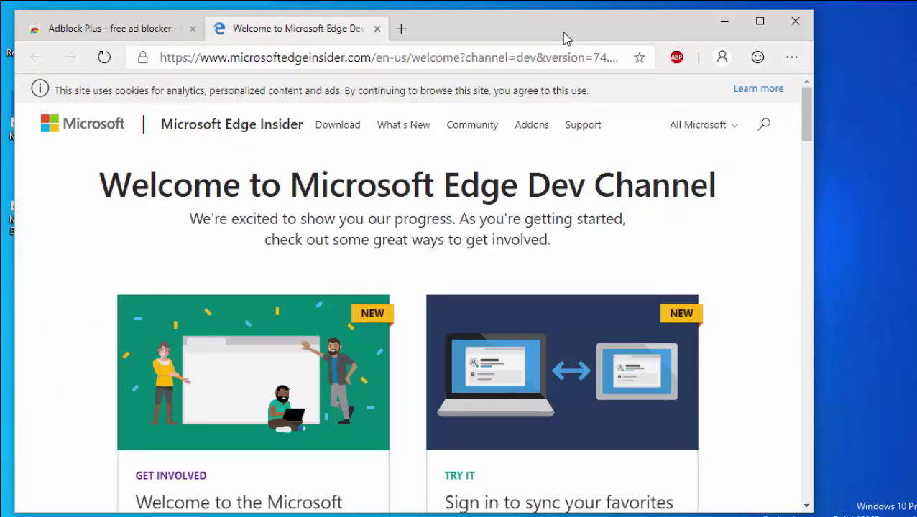
click(791, 57)
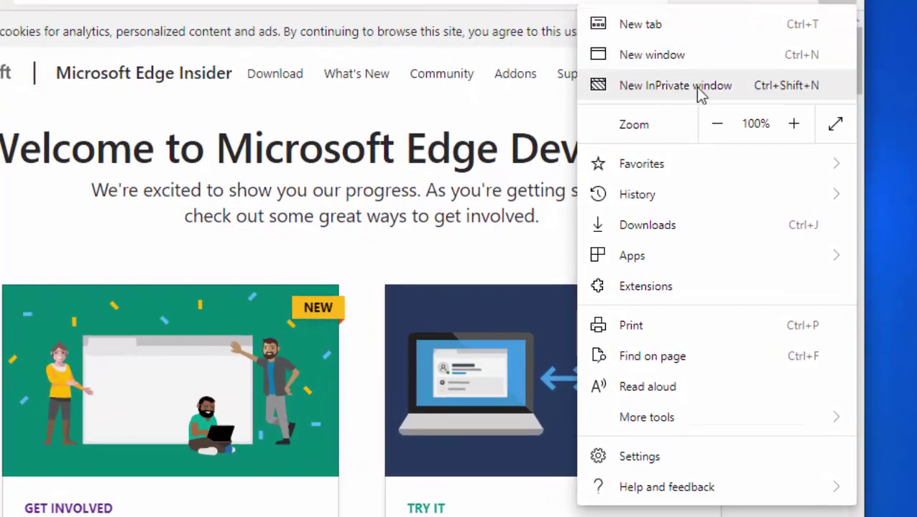
mouse_move(682, 165)
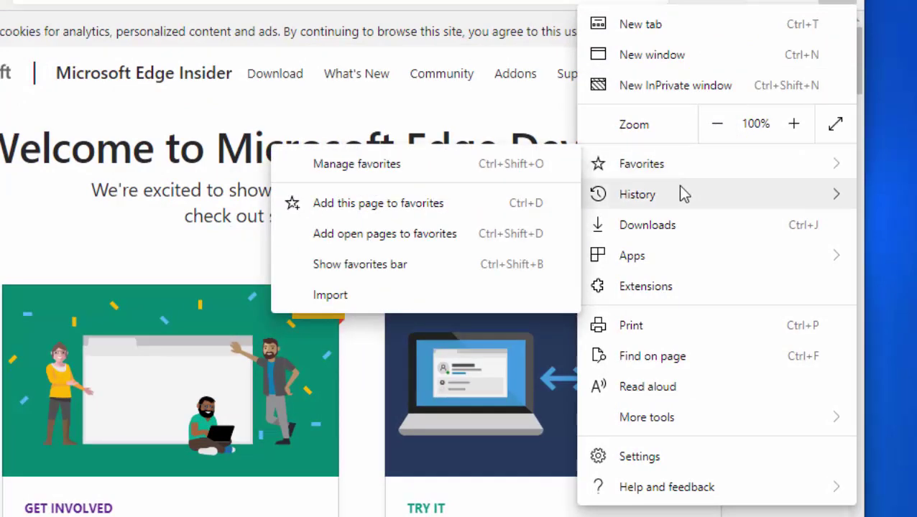
mouse_move(682, 197)
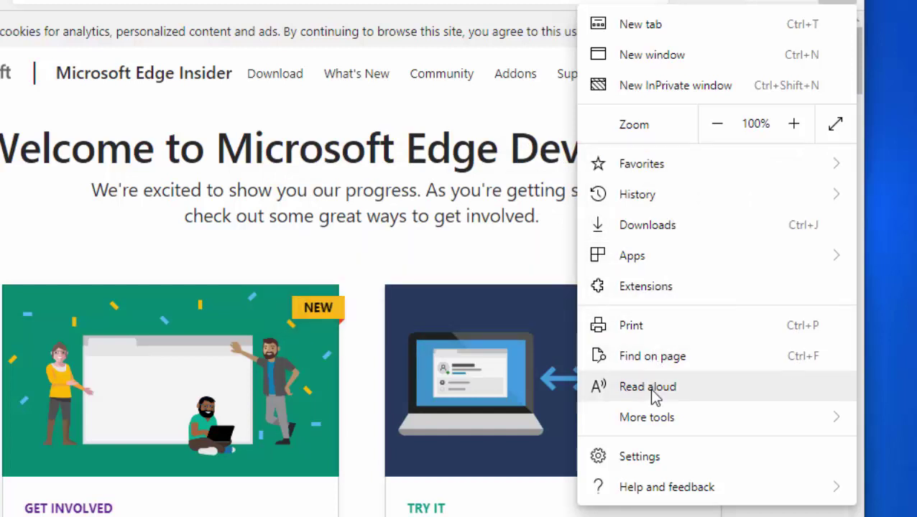
mouse_move(657, 422)
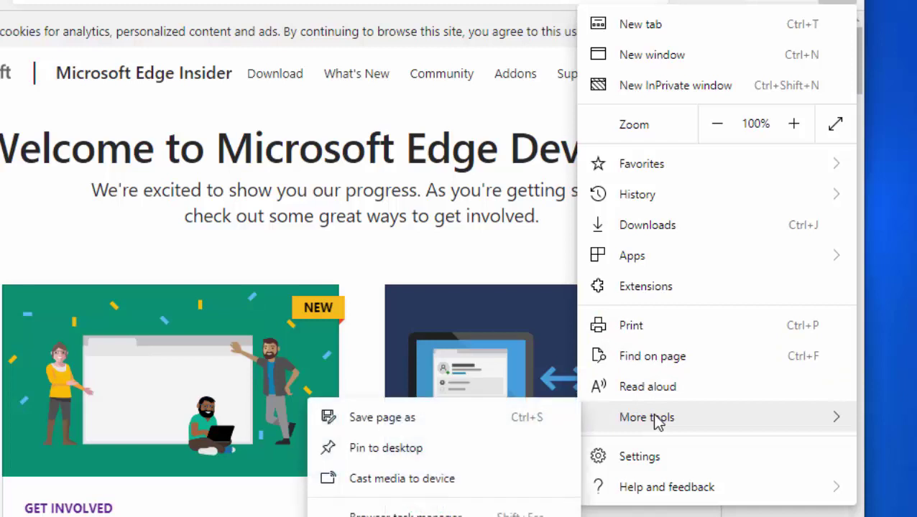
Step: Open Settings and view the Profiles, Appearance, On startup, and Privacy and services sections
click(658, 464)
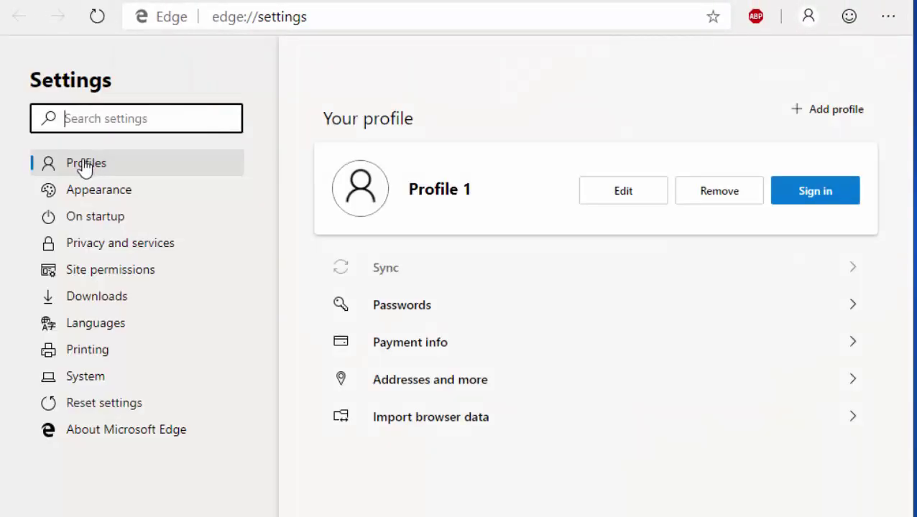
click(84, 167)
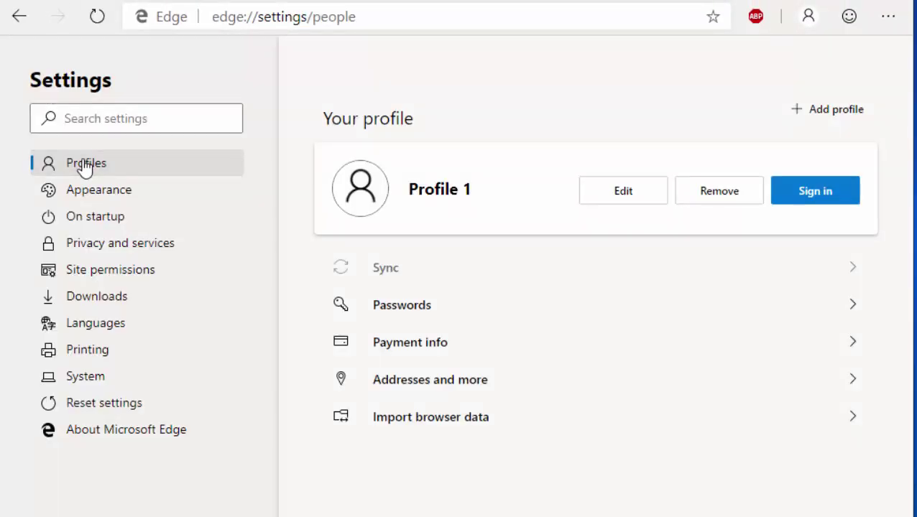
click(84, 200)
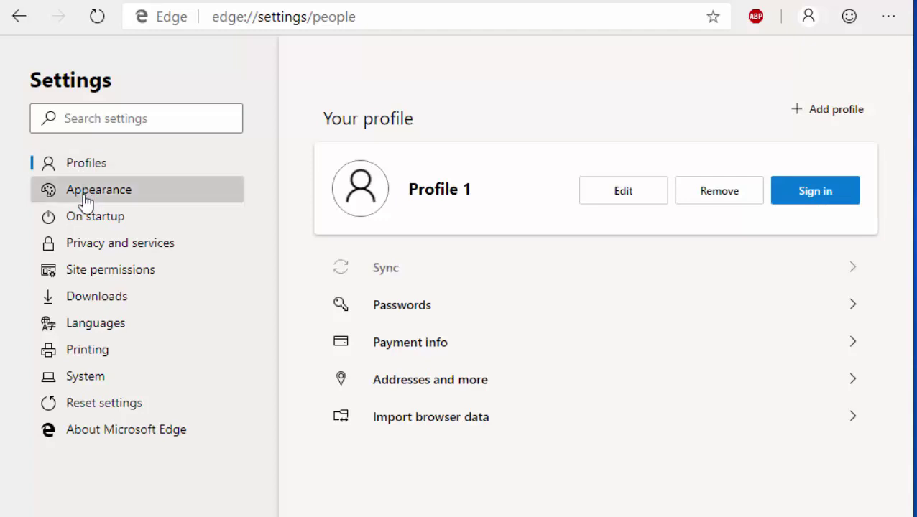
click(87, 226)
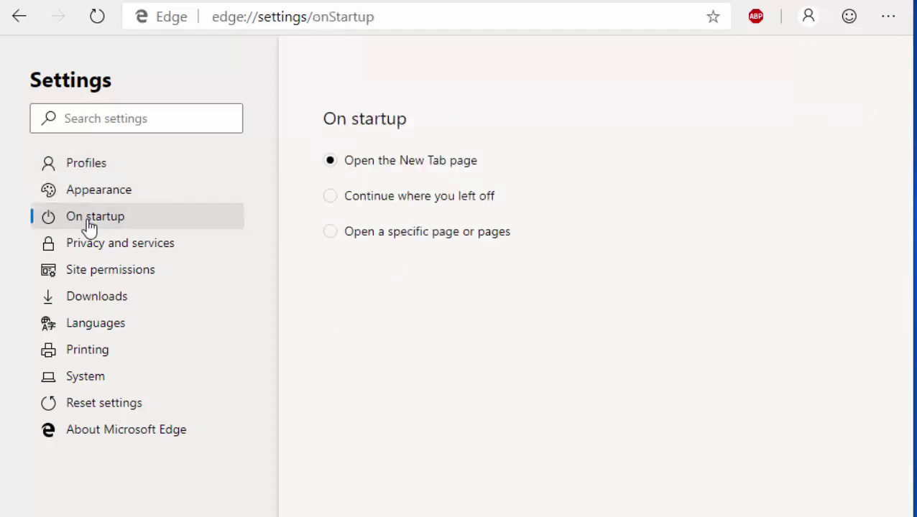
click(93, 246)
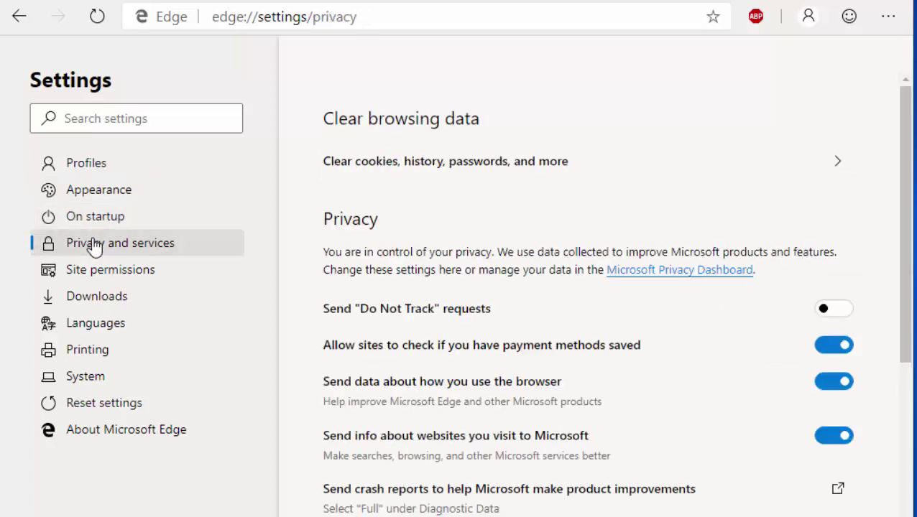
scroll(599, 296, down, 4)
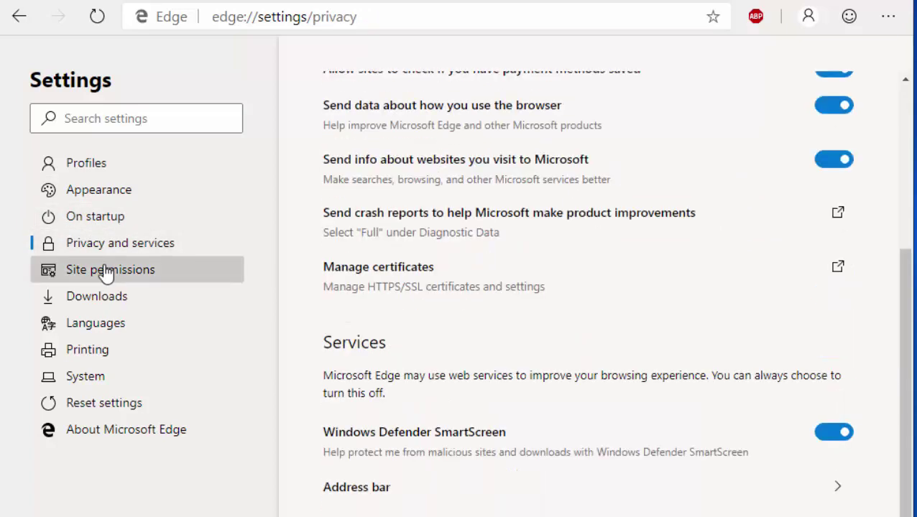
Step: View Site permissions, Downloads, Languages, Printing, System, Reset and About Microsoft Edge
click(104, 272)
click(104, 303)
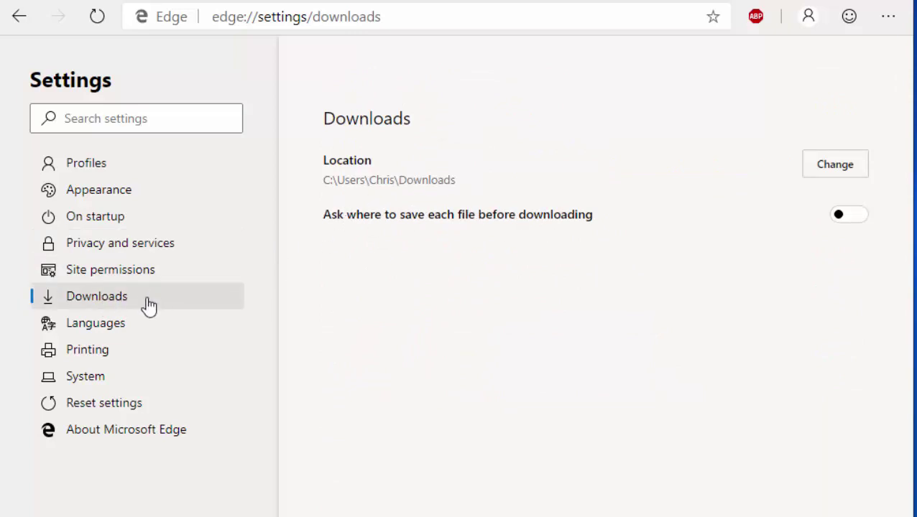
click(118, 324)
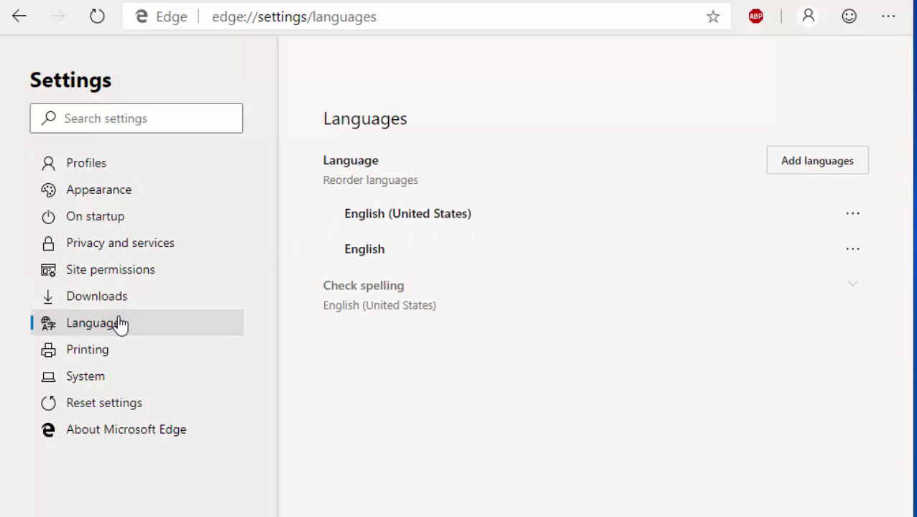
click(108, 352)
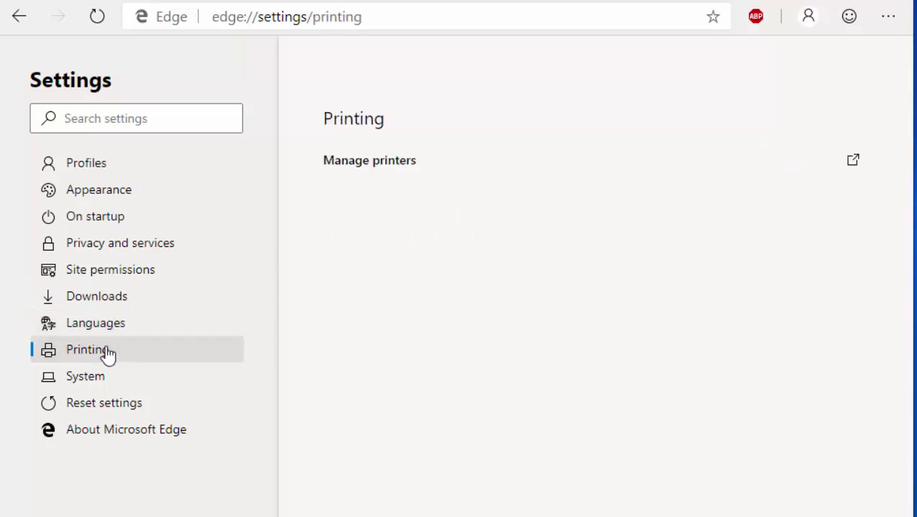
click(97, 383)
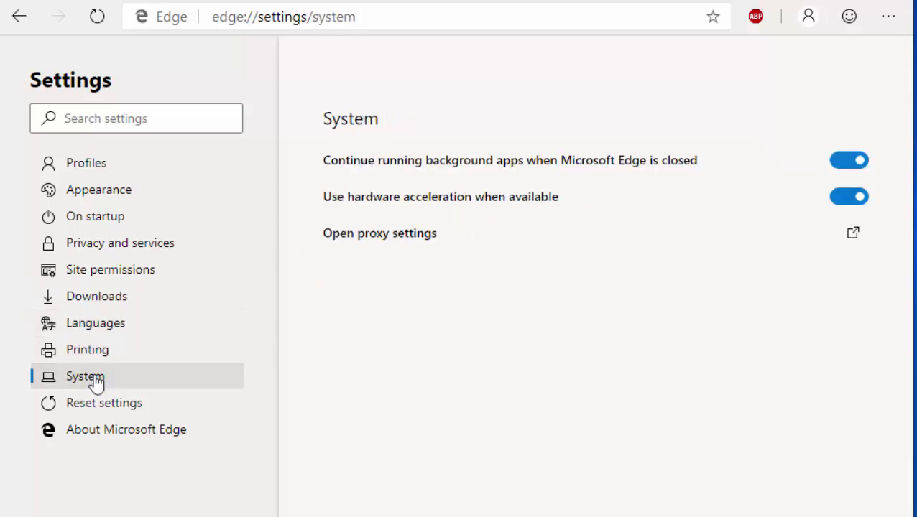
click(95, 408)
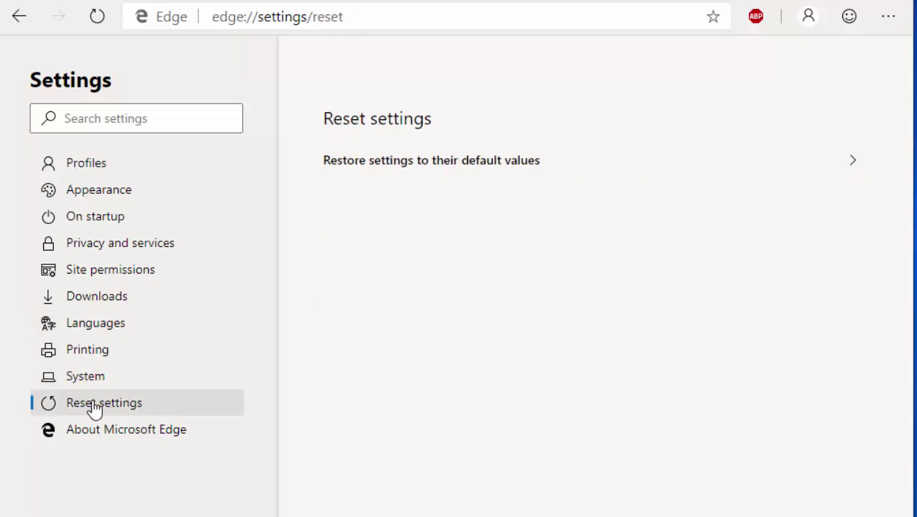
click(87, 432)
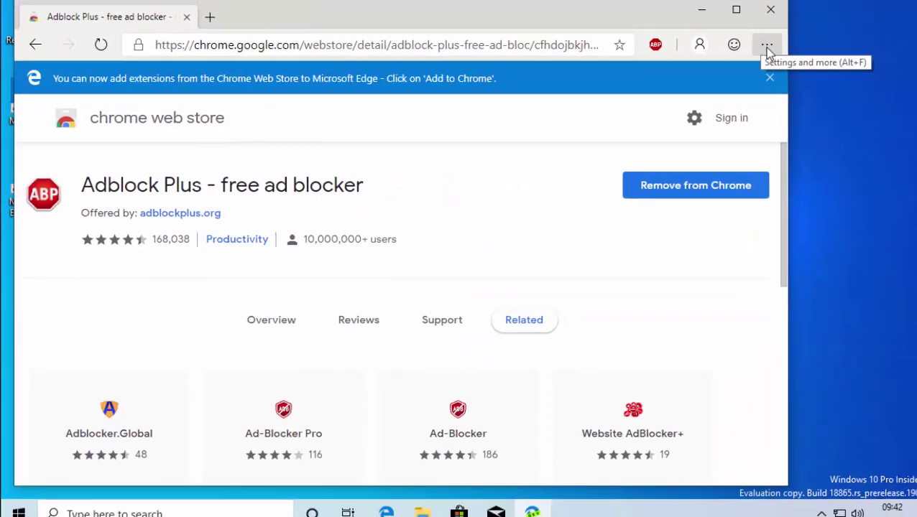
Step: Open Edge Dev's Downloads page and show MicrosoftEdgeSetup's folder in File Explorer
click(732, 55)
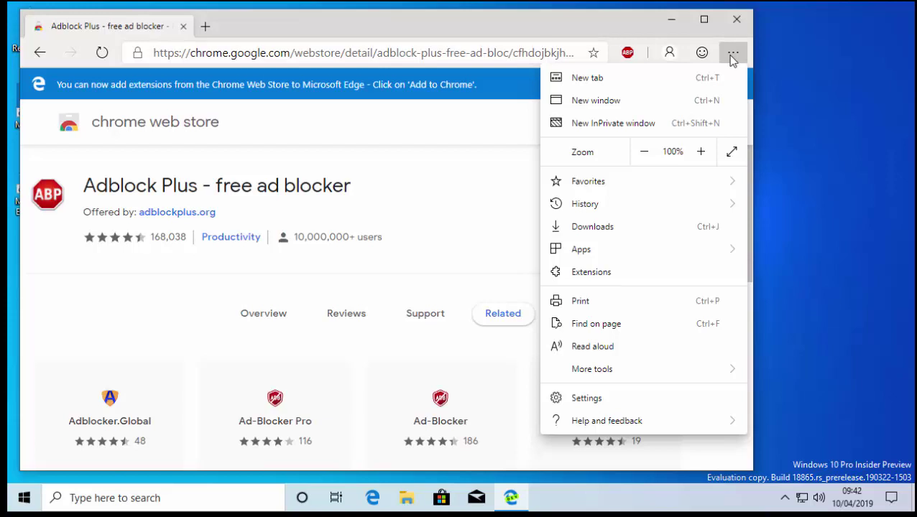
click(600, 226)
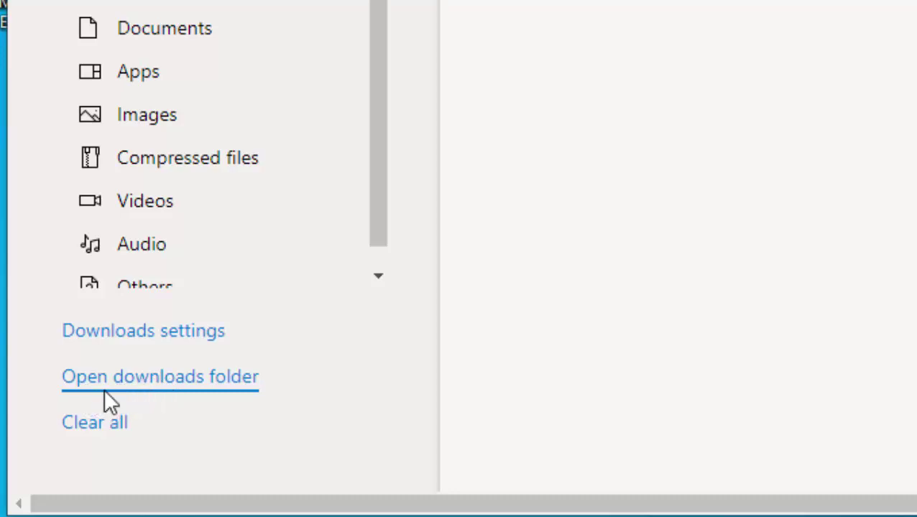
click(165, 389)
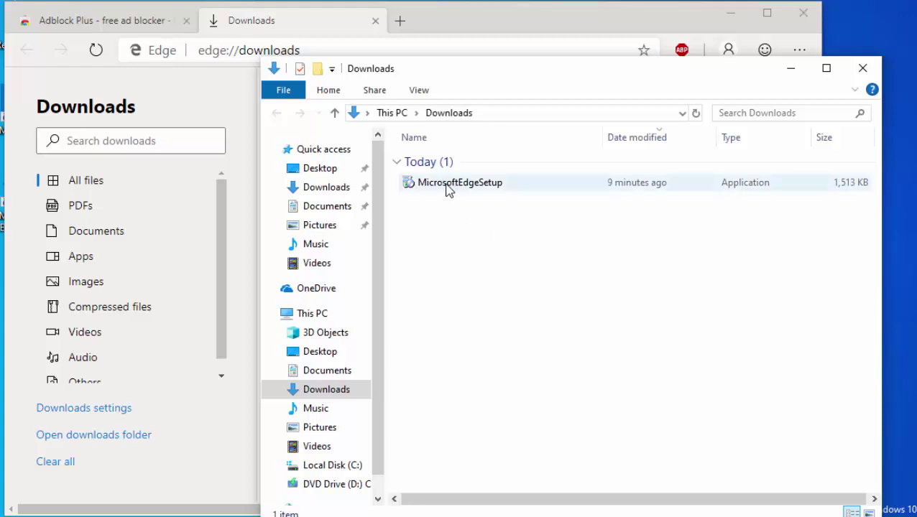
Step: Delete the MicrosoftEdgeSetup installer from Downloads and close the File Explorer window
mouse_move(452, 185)
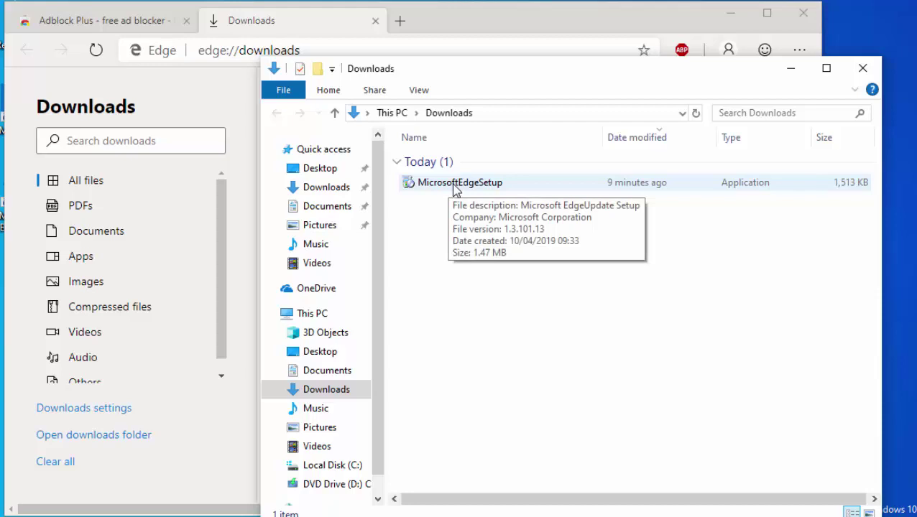
right_click(453, 189)
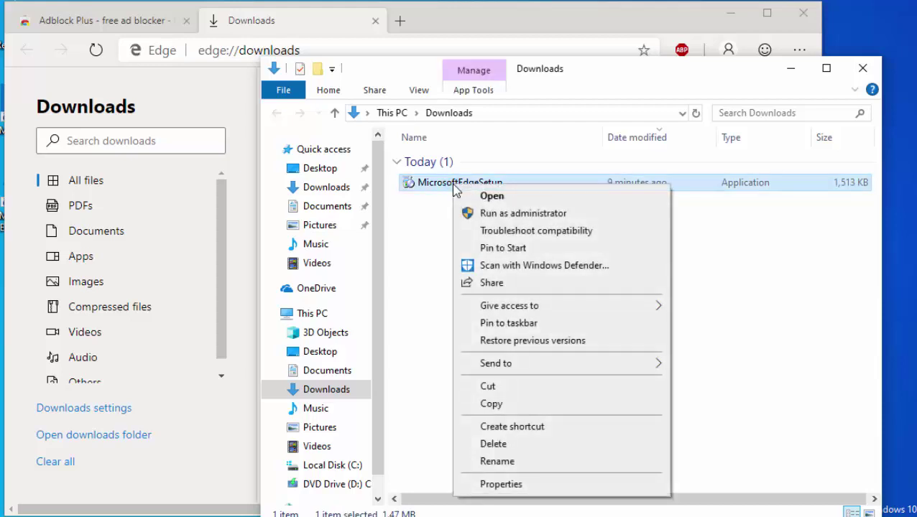
click(519, 444)
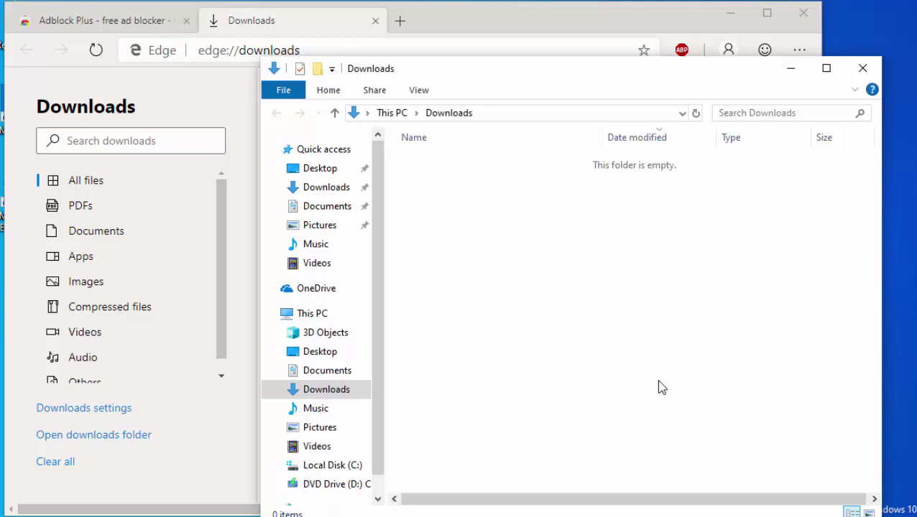
click(863, 69)
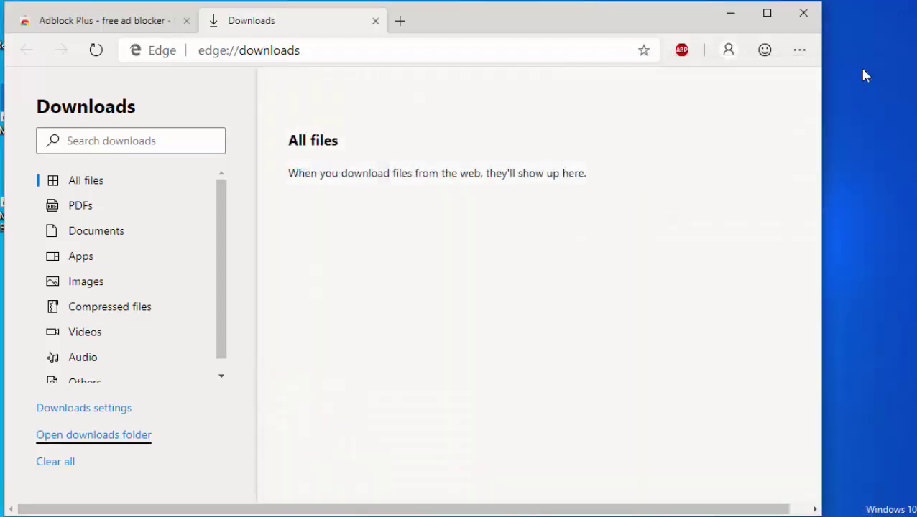
Step: Close the Downloads tab and then the Adblock Plus Chrome Web Store tab, shutting Edge Dev
click(376, 22)
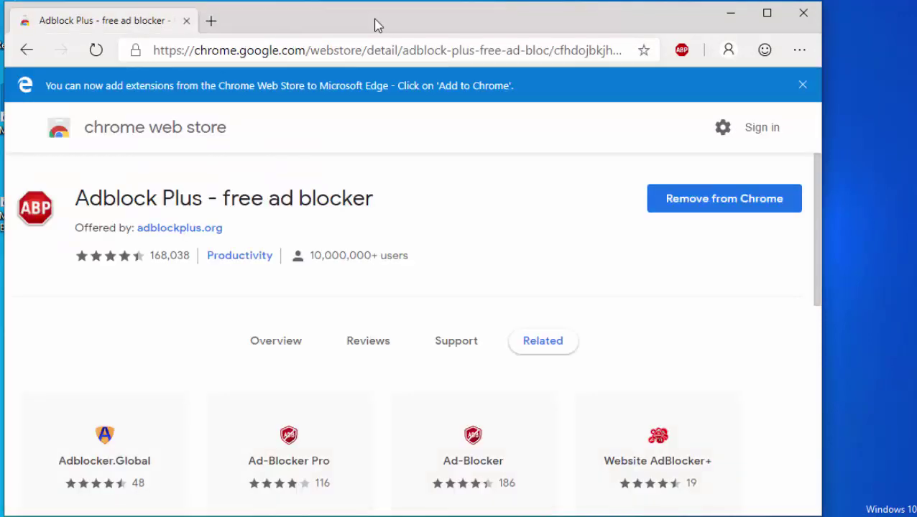
click(186, 21)
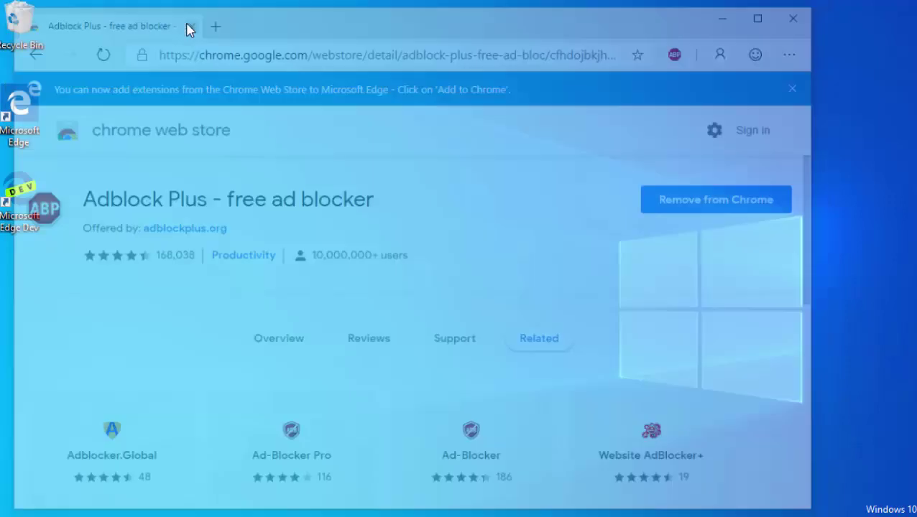